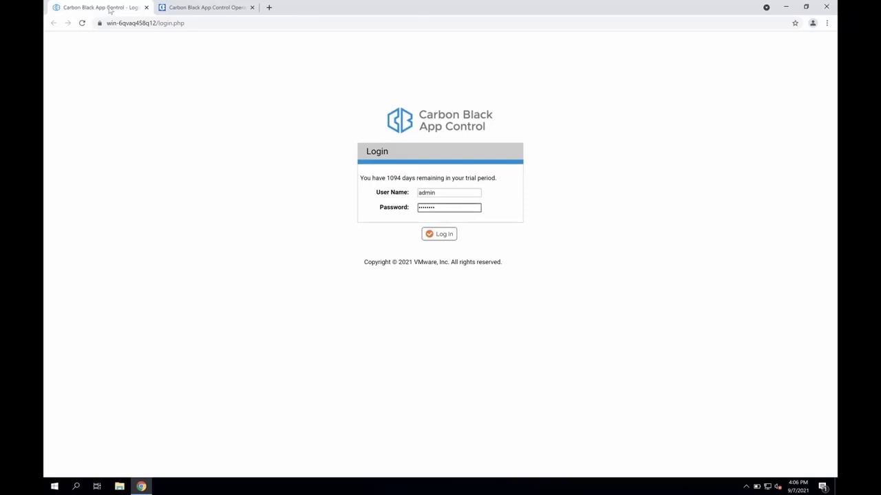
- View the Operating Environment Requirements v8.6 article and log in to the App Control console with the prefilled credentials
{"action": "left_click", "coordinate": [184, 7]}
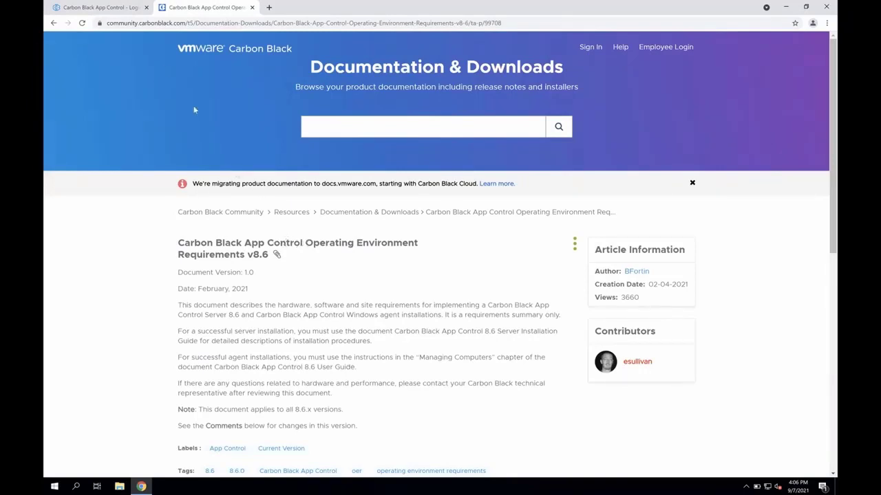
{"action": "left_click", "coordinate": [113, 12]}
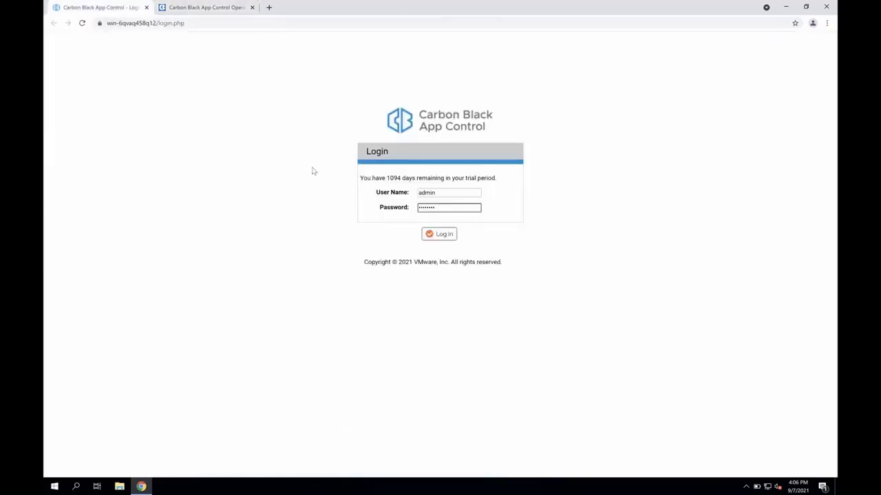
{"action": "left_click", "coordinate": [429, 235]}
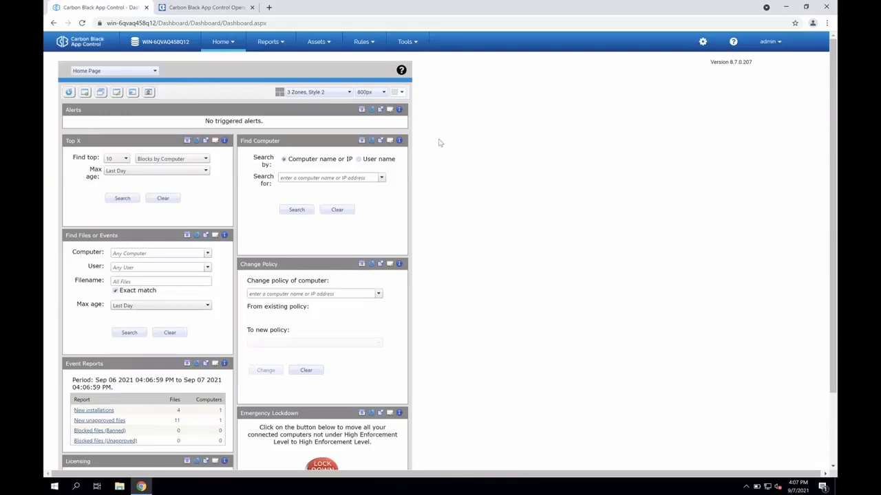
- Open the reputation approval settings in Software Rules and highlight the option for approving applications by trust level
{"action": "mouse_move", "coordinate": [320, 45]}
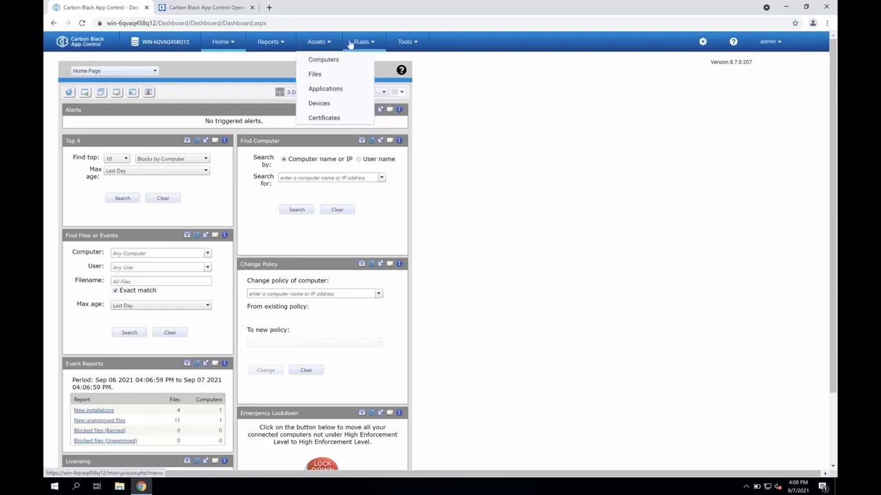
{"action": "mouse_move", "coordinate": [350, 43]}
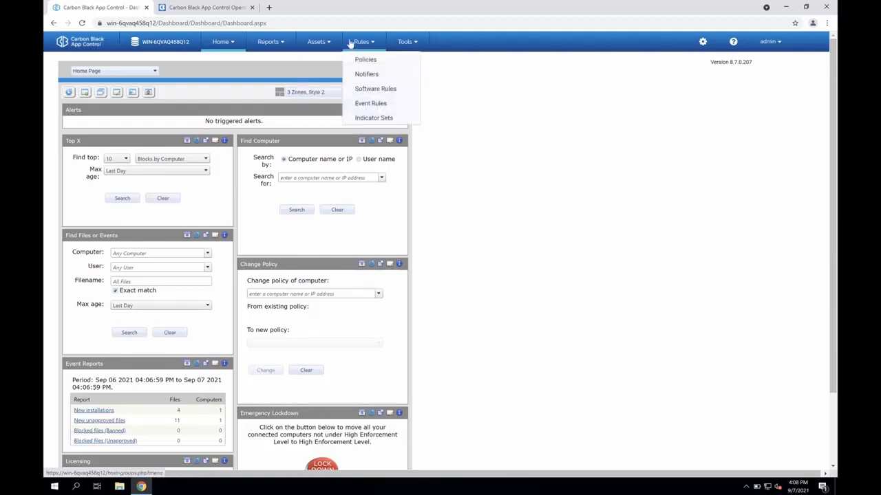
{"action": "left_click", "coordinate": [376, 90]}
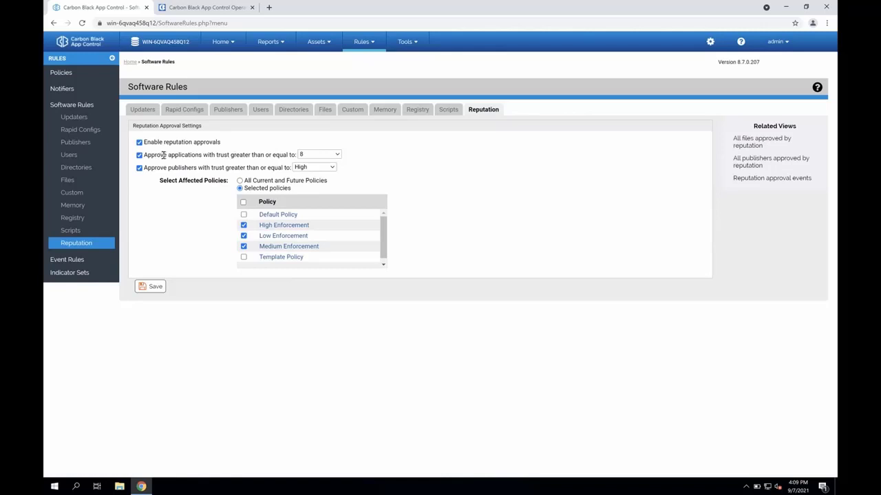
{"action": "left_click_drag", "start_coordinate": [163, 155], "coordinate": [288, 155]}
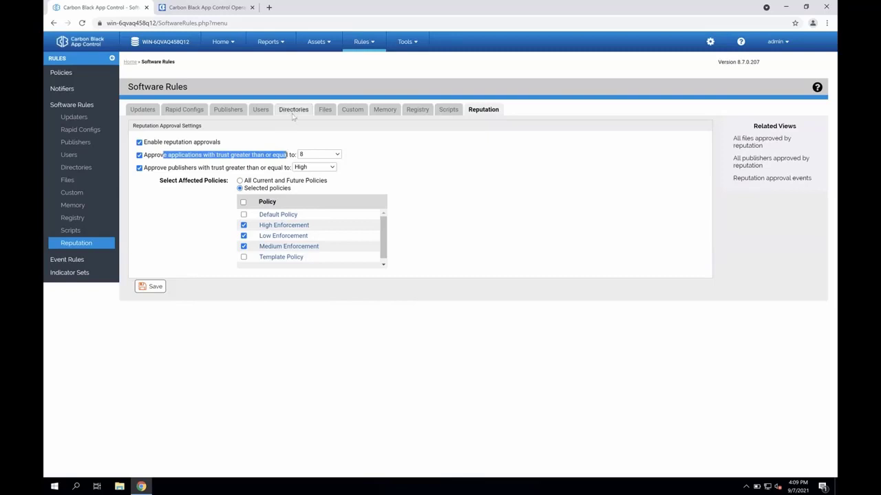
- Open the file catalog grouped by trust and collapse the expanded trust level 8 group
{"action": "mouse_move", "coordinate": [317, 43]}
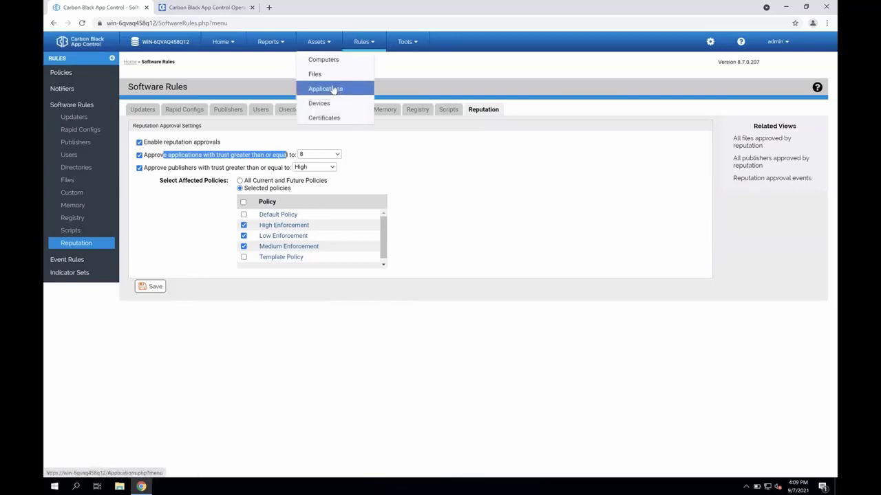
{"action": "left_click", "coordinate": [331, 77]}
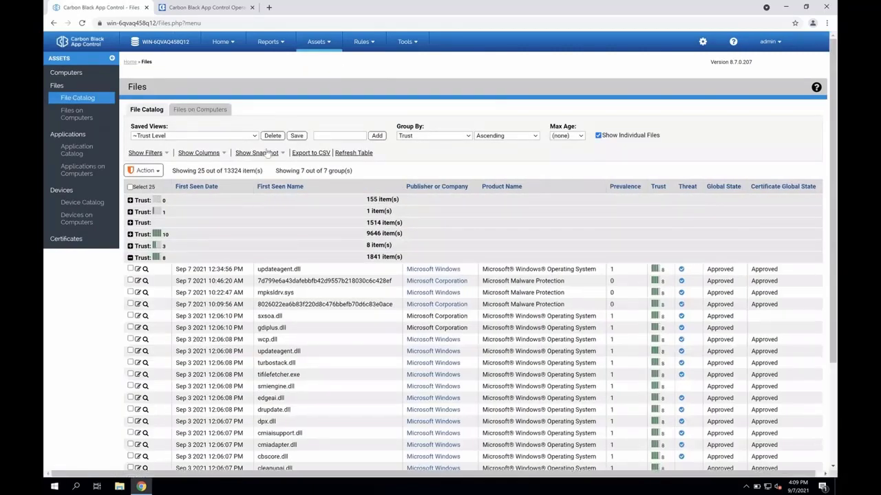
{"action": "double_click", "coordinate": [232, 171]}
{"action": "left_click", "coordinate": [130, 258]}
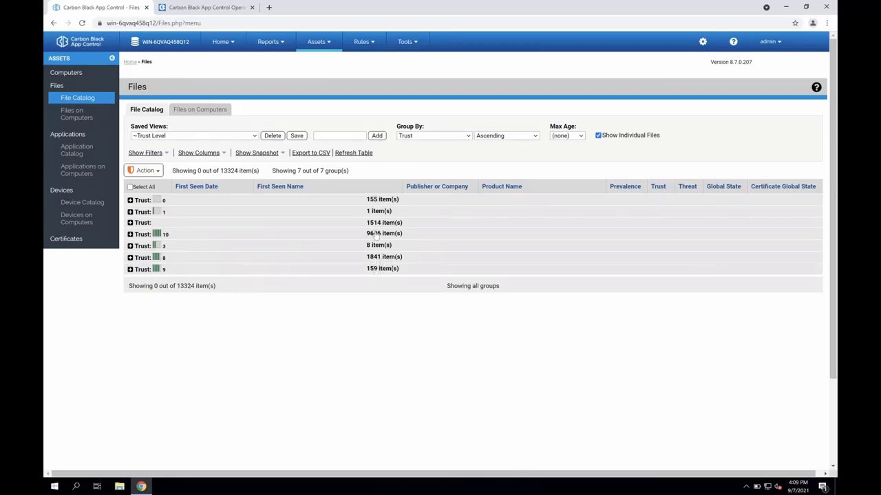
- Return to Software Rules and review the updaters, the publishers and the trusted directories
{"action": "mouse_move", "coordinate": [363, 52]}
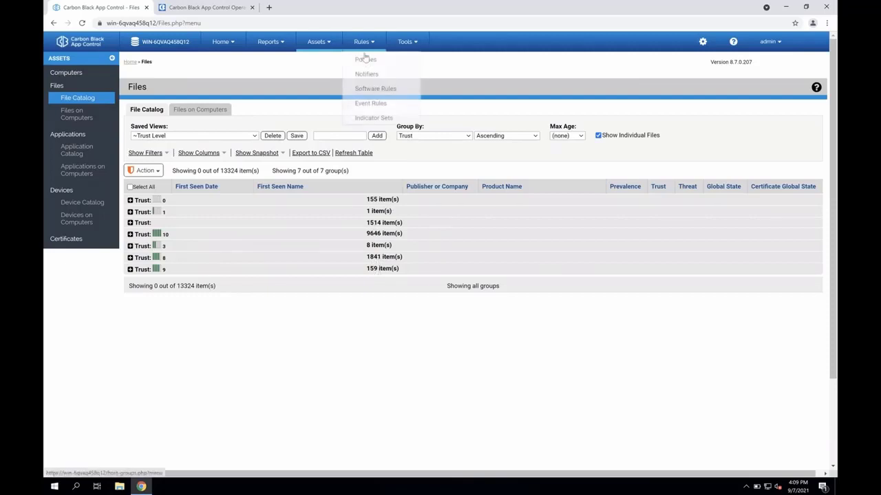
{"action": "left_click", "coordinate": [372, 90]}
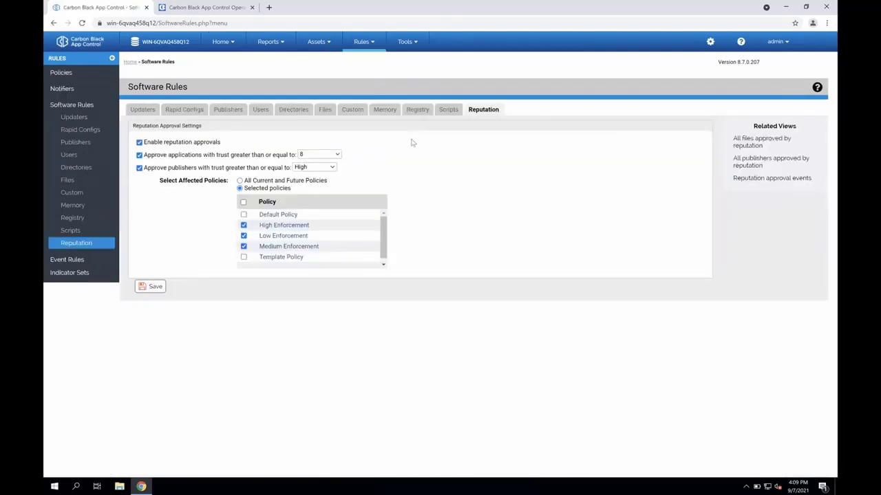
{"action": "left_click", "coordinate": [141, 110]}
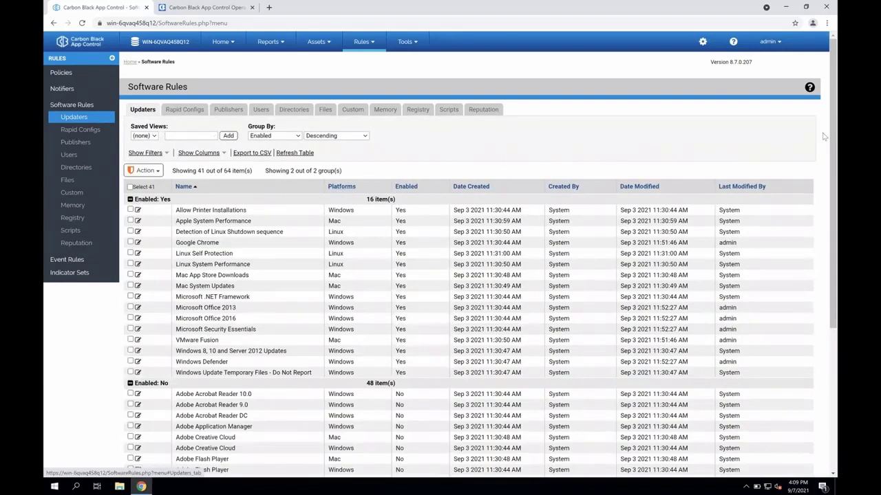
{"action": "mouse_move", "coordinate": [831, 142]}
{"action": "left_mouse_down"}
{"action": "mouse_move", "coordinate": [830, 157]}
{"action": "mouse_move", "coordinate": [823, 148]}
{"action": "left_mouse_up"}
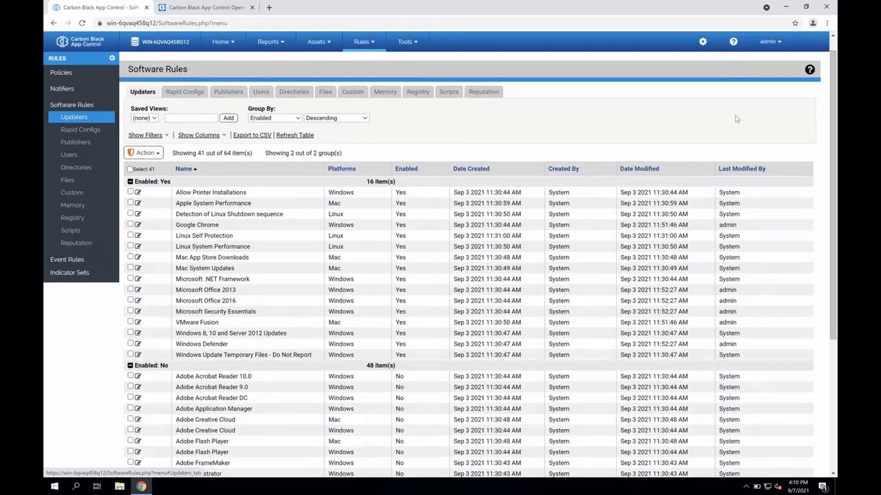
{"action": "left_click", "coordinate": [237, 94]}
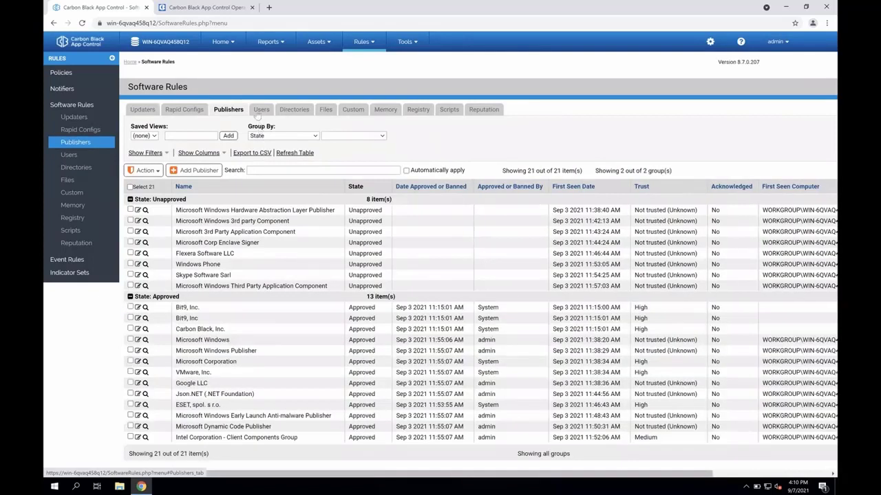
{"action": "left_click", "coordinate": [292, 110]}
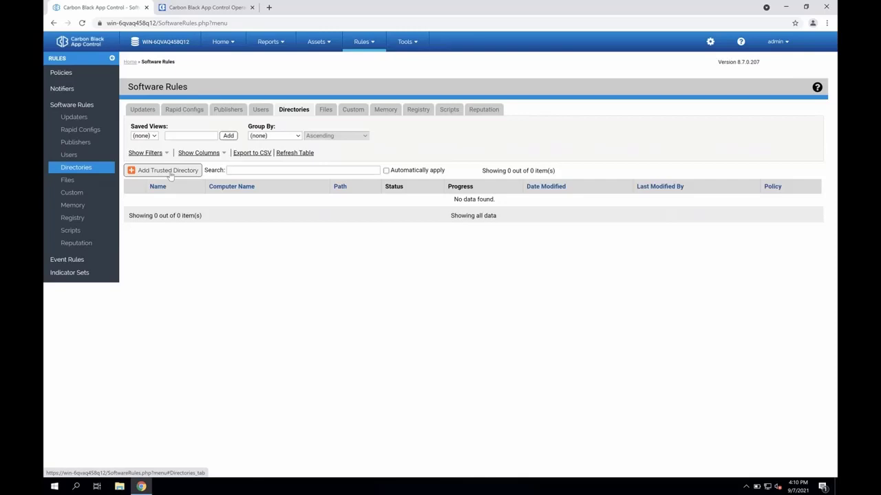
- Look through the list of Rapid Configs and their descriptions in Software Rules
{"action": "left_click", "coordinate": [186, 112]}
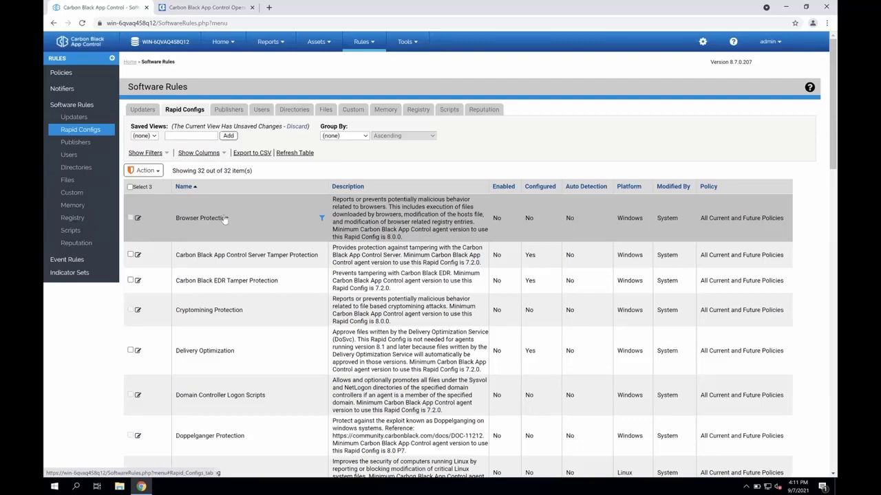
{"action": "scroll", "coordinate": [235, 273], "scroll_direction": "down", "scroll_amount": 2}
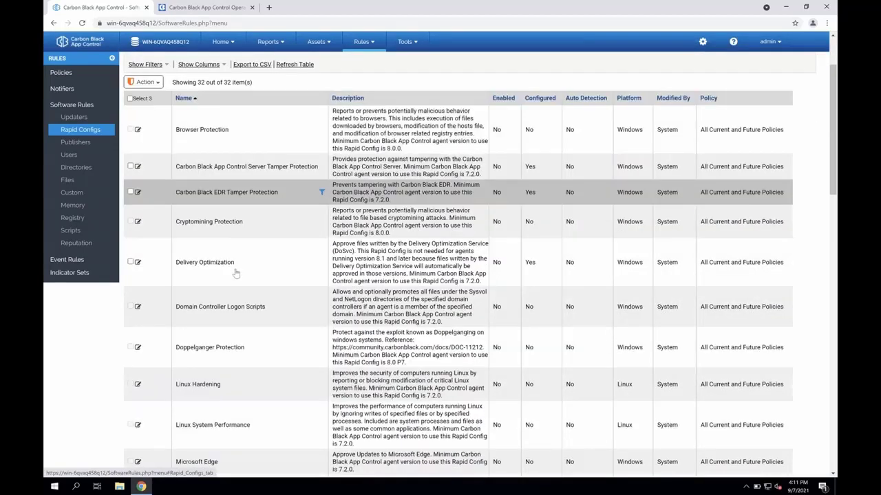
{"action": "scroll", "coordinate": [235, 274], "scroll_direction": "down", "scroll_amount": 1}
{"action": "scroll", "coordinate": [248, 277], "scroll_direction": "down", "scroll_amount": 1}
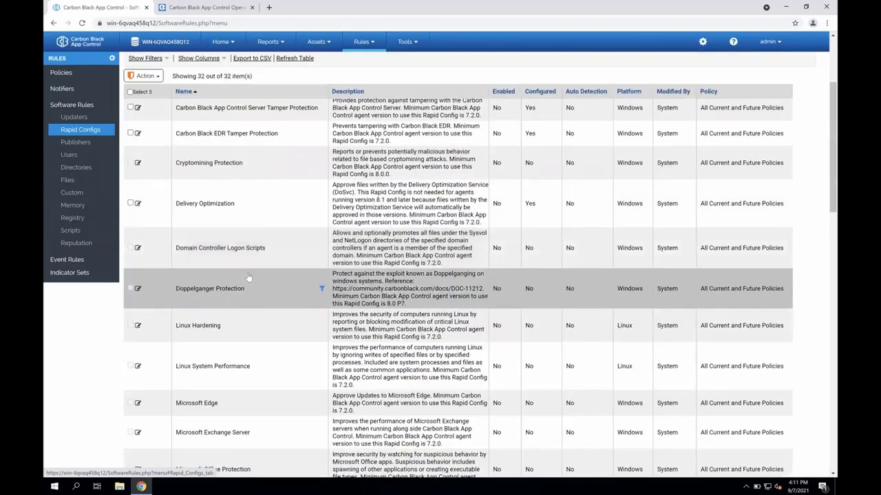
{"action": "scroll", "coordinate": [248, 277], "scroll_direction": "down", "scroll_amount": 5}
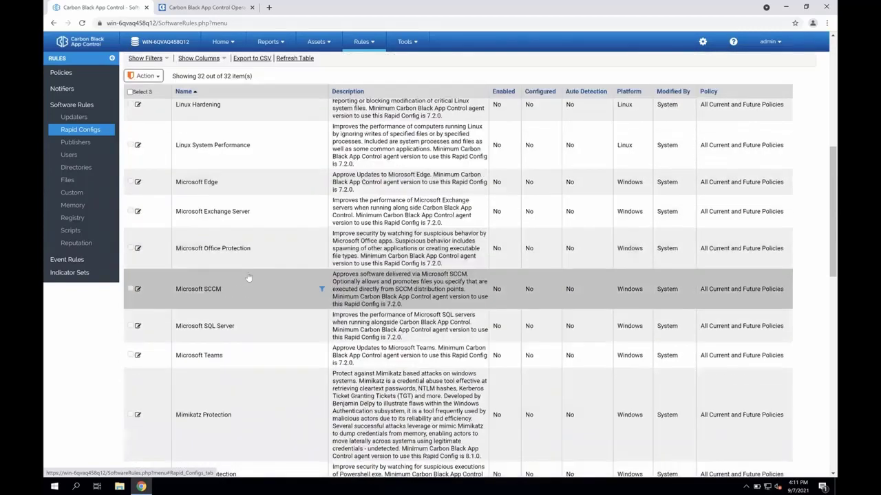
{"action": "scroll", "coordinate": [248, 278], "scroll_direction": "down", "scroll_amount": 3}
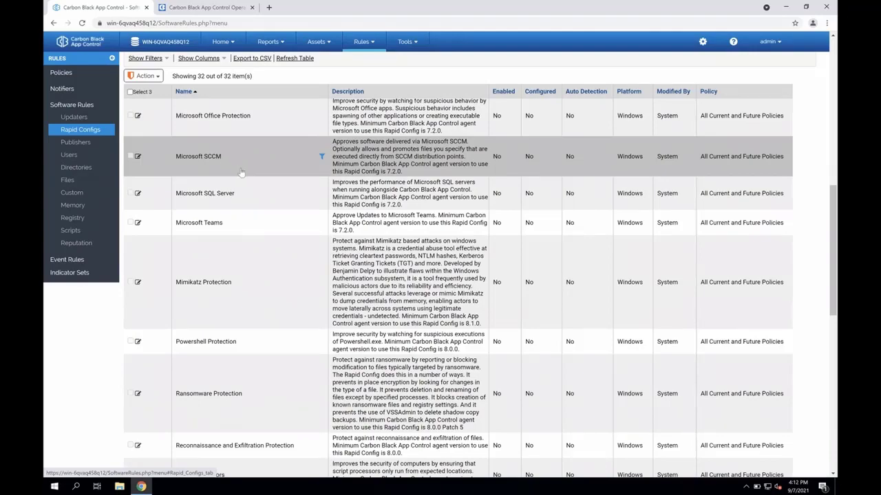
{"action": "scroll", "coordinate": [241, 172], "scroll_direction": "up", "scroll_amount": 10}
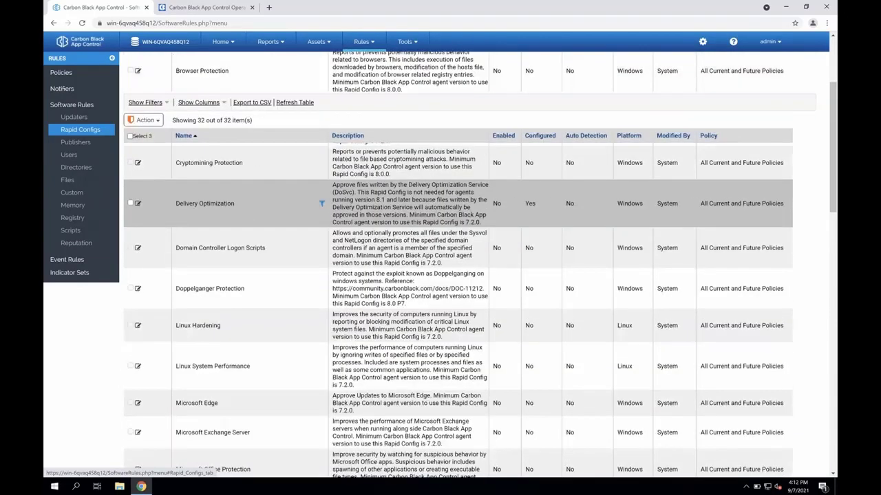
{"action": "scroll", "coordinate": [241, 199], "scroll_direction": "up", "scroll_amount": 5}
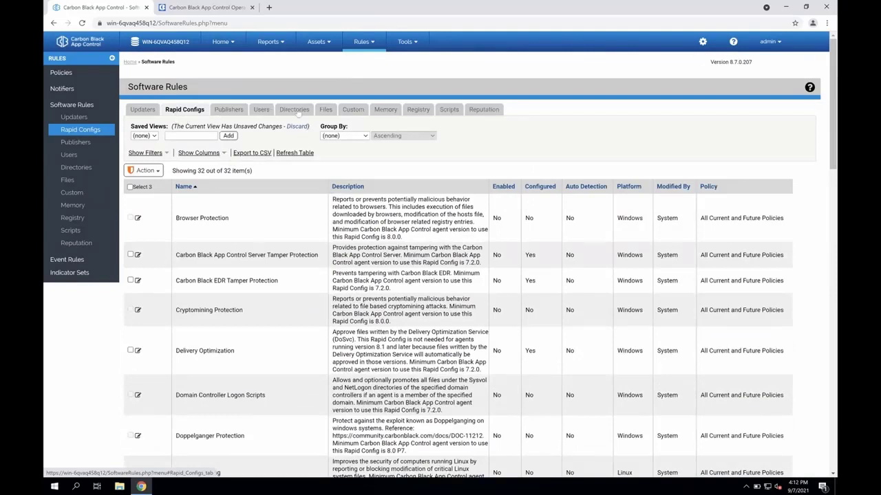
- Start a new custom software rule for the Windows platform and set its rule type to File Creation Control
{"action": "left_click", "coordinate": [352, 109]}
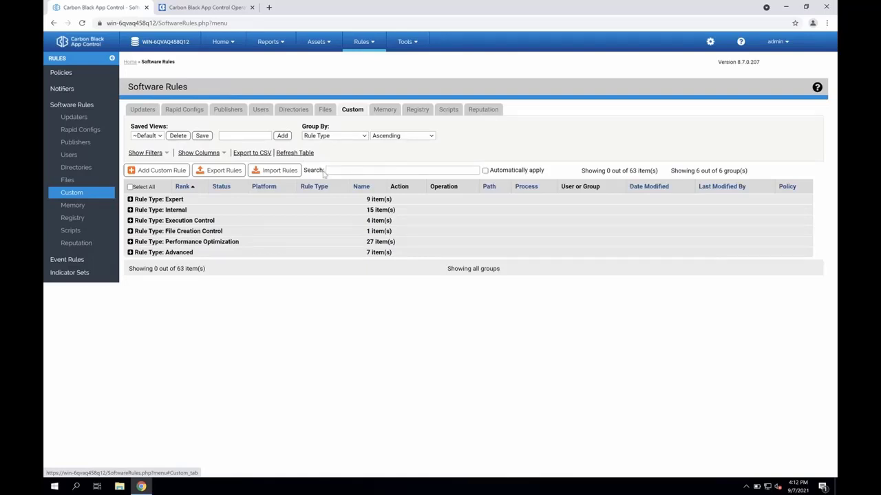
{"action": "left_click", "coordinate": [171, 172]}
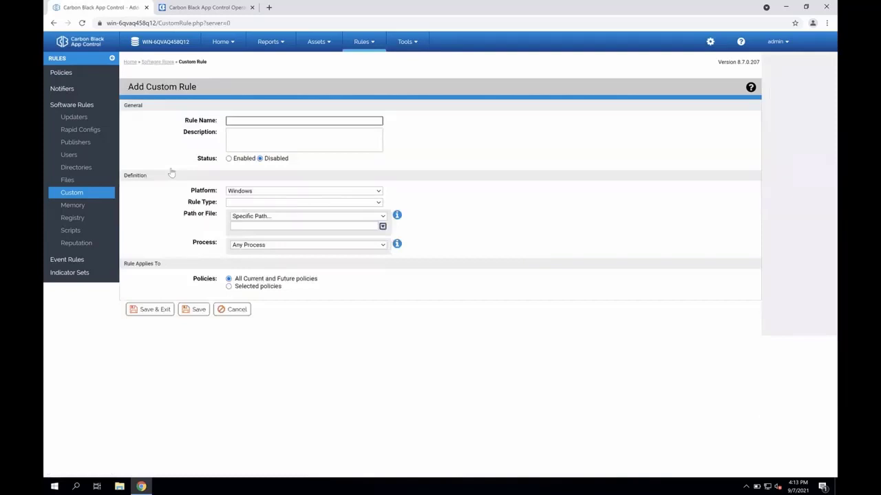
{"action": "left_click", "coordinate": [240, 192]}
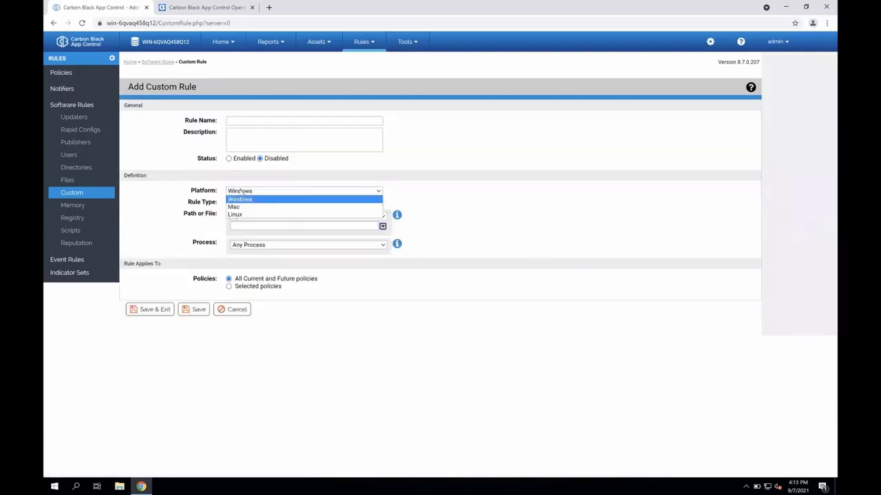
{"action": "left_click", "coordinate": [399, 191]}
{"action": "left_click", "coordinate": [306, 219]}
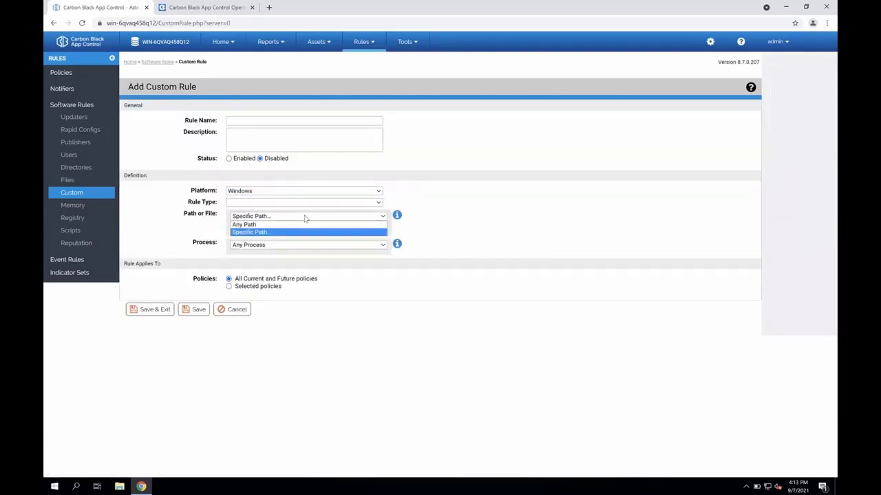
{"action": "left_click", "coordinate": [405, 194]}
{"action": "left_click", "coordinate": [372, 204]}
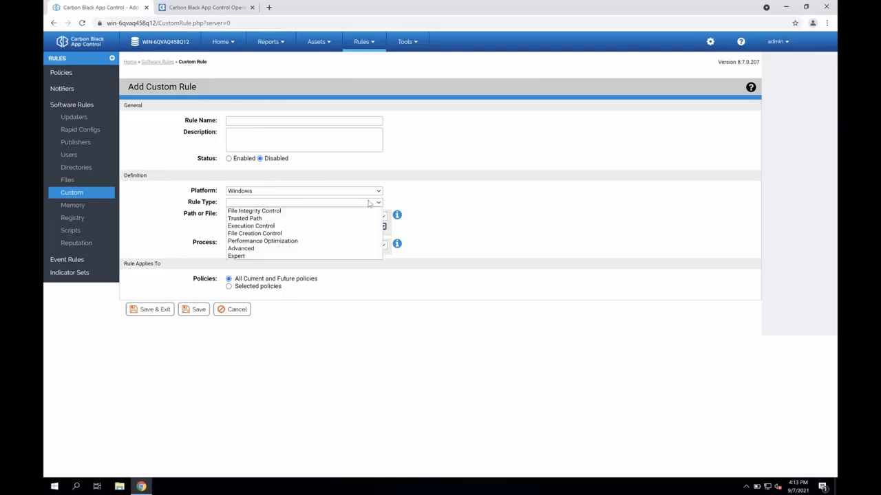
{"action": "left_click", "coordinate": [315, 233]}
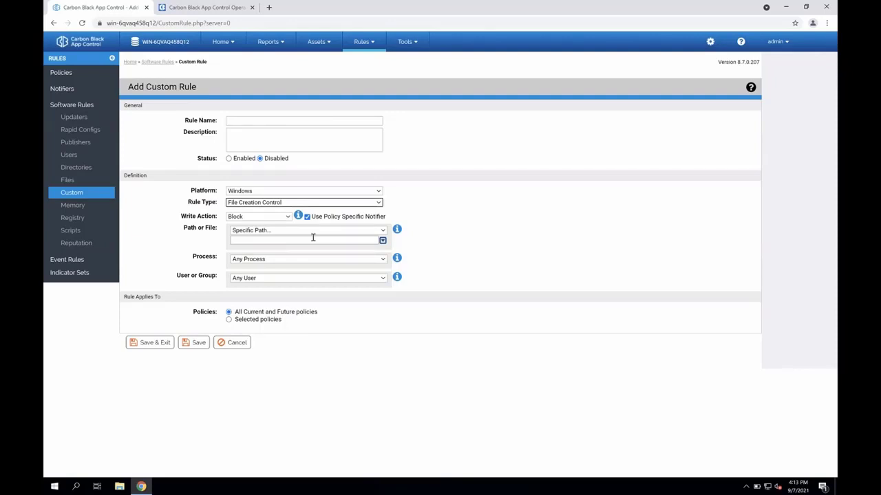
- Enter C:\program files\tool\*.dll as the rule's specific path
{"action": "left_click", "coordinate": [311, 240]}
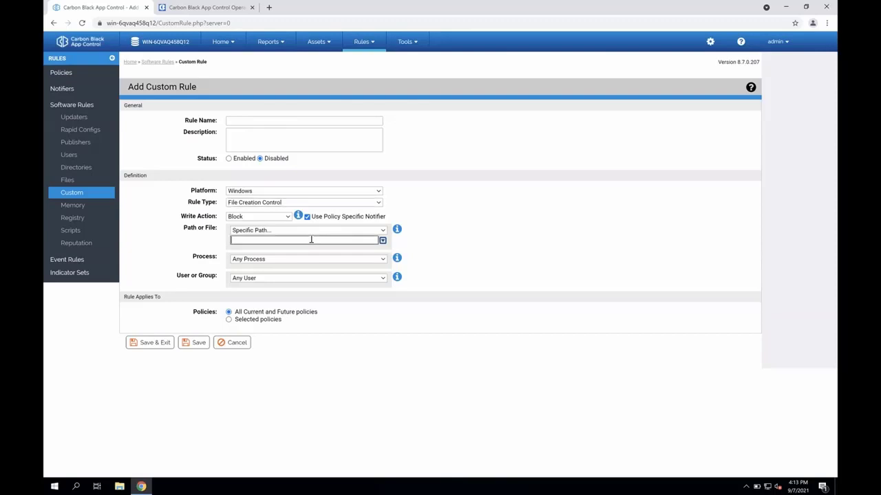
{"action": "type", "text": "C:\\program files\\tool\\*.dll"}
- Restrict the rule to the specific process C:\program files\tool\updater.exe, reusing the path already entered for the rule
{"action": "left_click", "coordinate": [296, 260]}
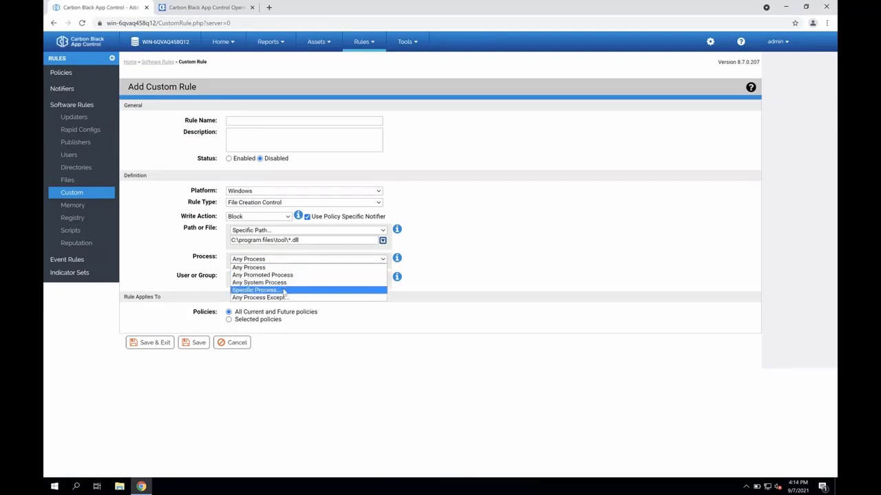
{"action": "left_click", "coordinate": [287, 290]}
{"action": "left_click_drag", "start_coordinate": [300, 241], "coordinate": [232, 243]}
{"action": "key", "text": "ctrl+c"}
{"action": "left_click", "coordinate": [259, 268]}
{"action": "key", "text": "ctrl+v"}
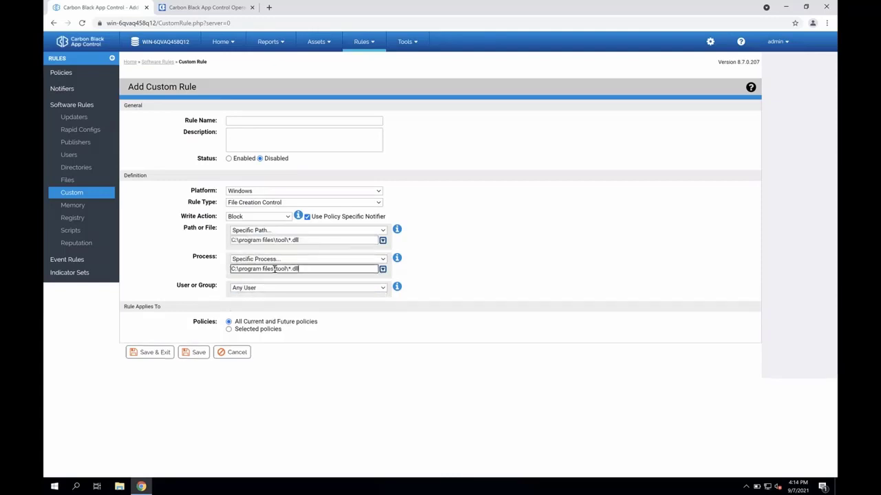
{"action": "key", "text": "BackSpace"}
{"action": "key", "text": "BackSpace"}
{"action": "key", "text": "BackSpace"}
{"action": "key", "text": "BackSpace"}
{"action": "key", "text": "BackSpace"}
{"action": "type", "text": "updater.exe"}
- Change the custom rule's type to Execution Control and clear its specific path and specific process entries
{"action": "left_click", "coordinate": [370, 204]}
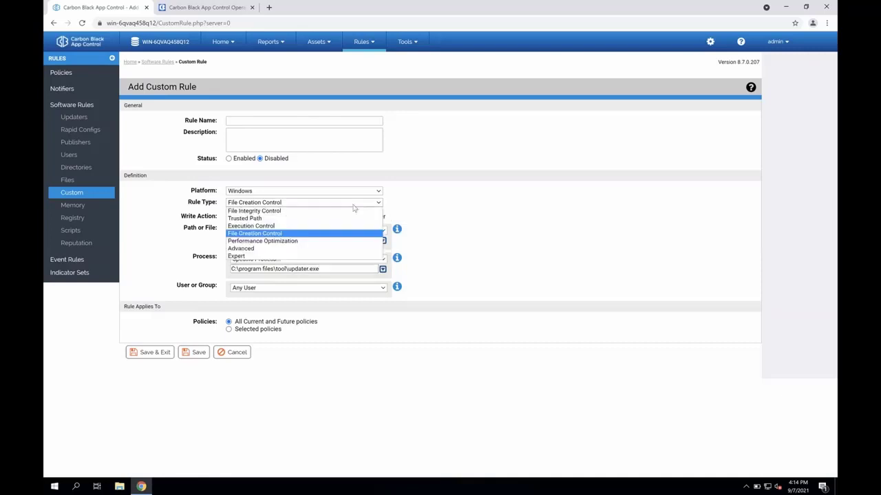
{"action": "left_click", "coordinate": [290, 227]}
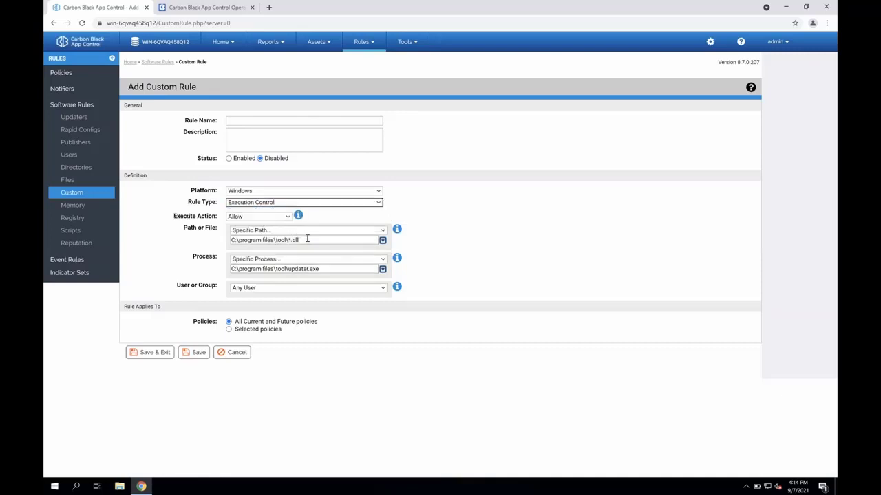
{"action": "left_click", "coordinate": [298, 239]}
{"action": "left_click_drag", "start_coordinate": [300, 240], "coordinate": [225, 241]}
{"action": "key", "text": "Delete"}
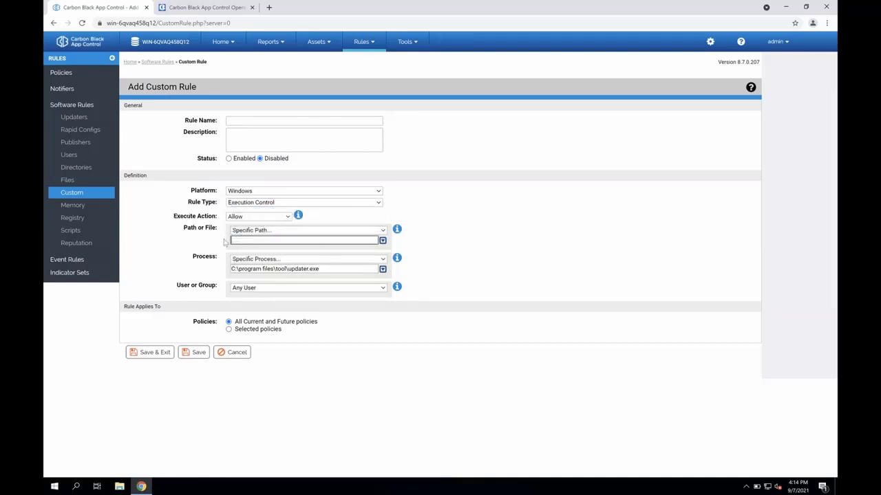
{"action": "triple_click", "coordinate": [274, 270]}
{"action": "key", "text": "Delete"}
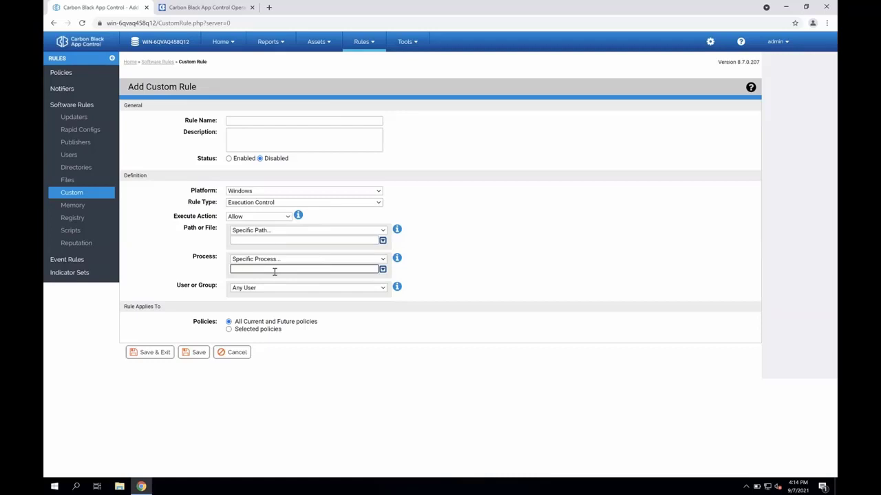
- Define the rule to block execution of *\cmd.exe and *\powershell.exe by any process
{"action": "left_click", "coordinate": [262, 218]}
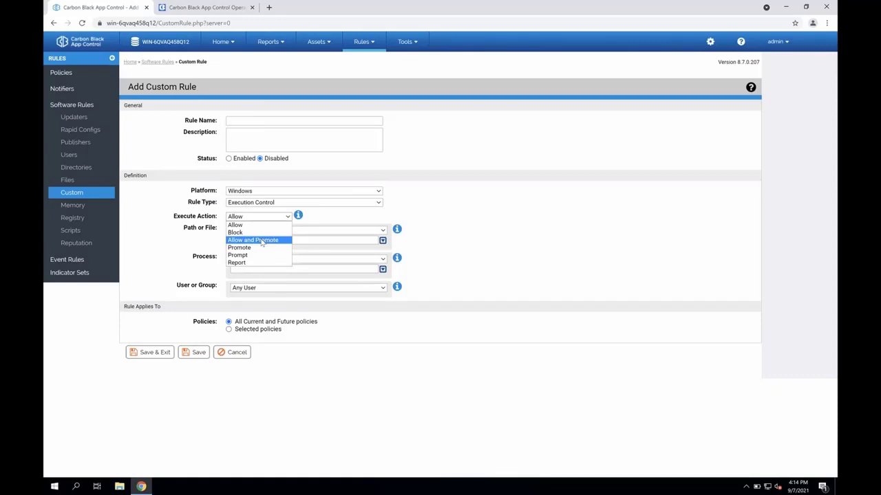
{"action": "left_click", "coordinate": [260, 232]}
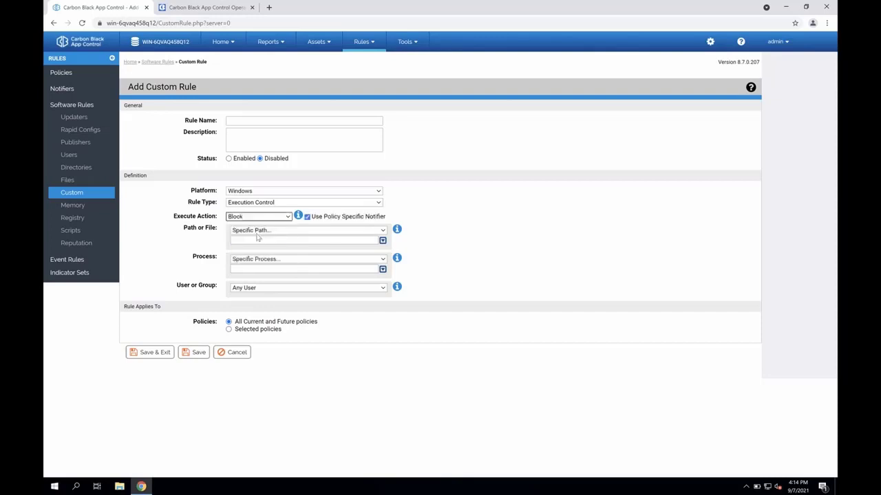
{"action": "left_click", "coordinate": [259, 240]}
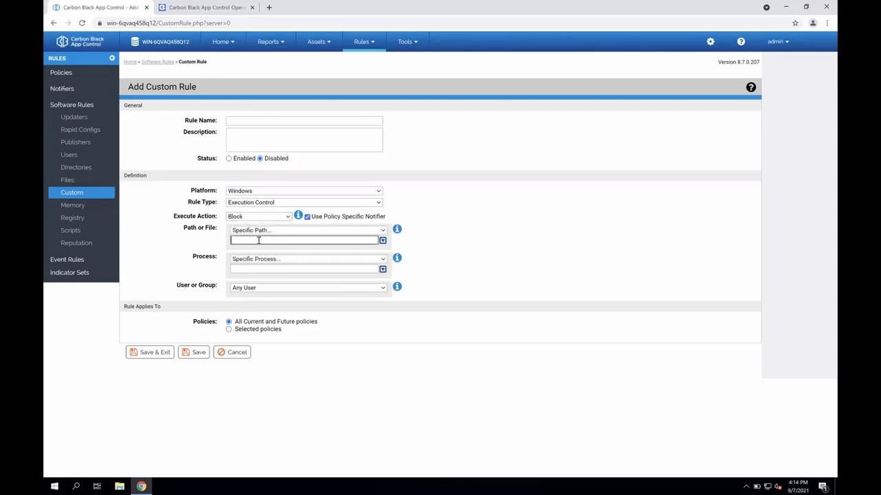
{"action": "type", "text": "*\\cmd.exe"}
{"action": "left_click", "coordinate": [382, 240]}
{"action": "type", "text": "*\\"}
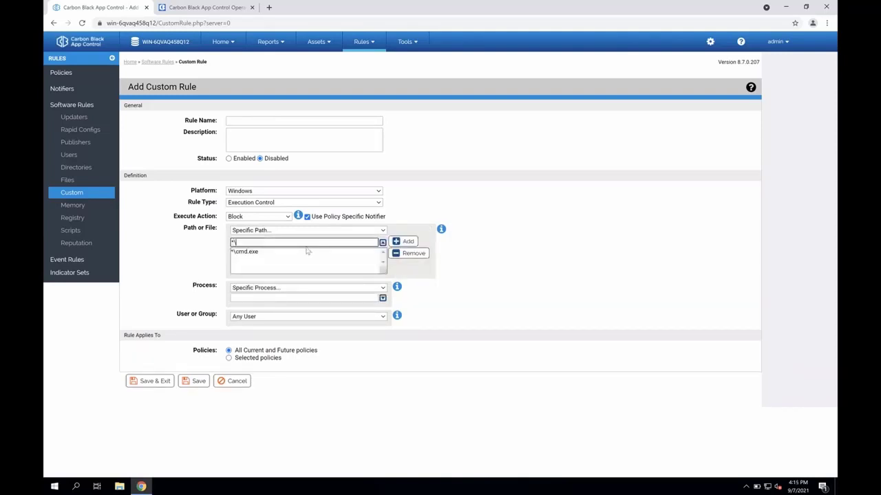
{"action": "type", "text": "powershell.exe"}
{"action": "left_click", "coordinate": [406, 241]}
{"action": "left_click", "coordinate": [271, 288]}
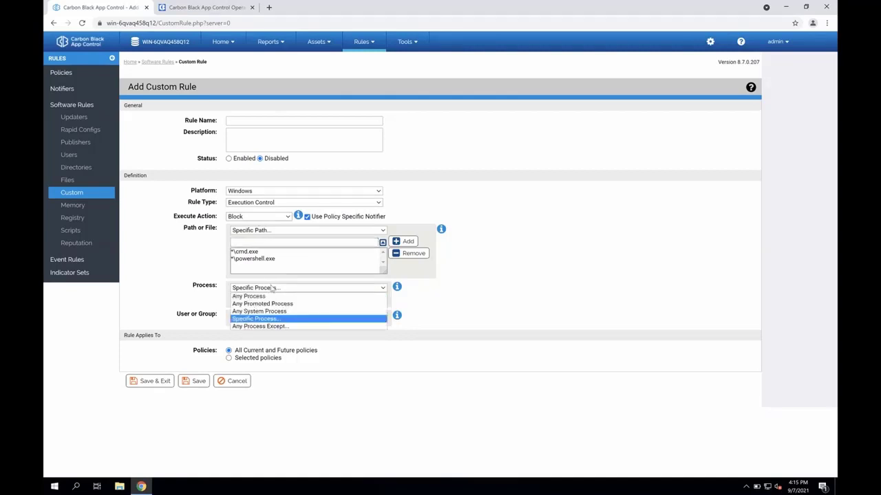
{"action": "left_click", "coordinate": [270, 296]}
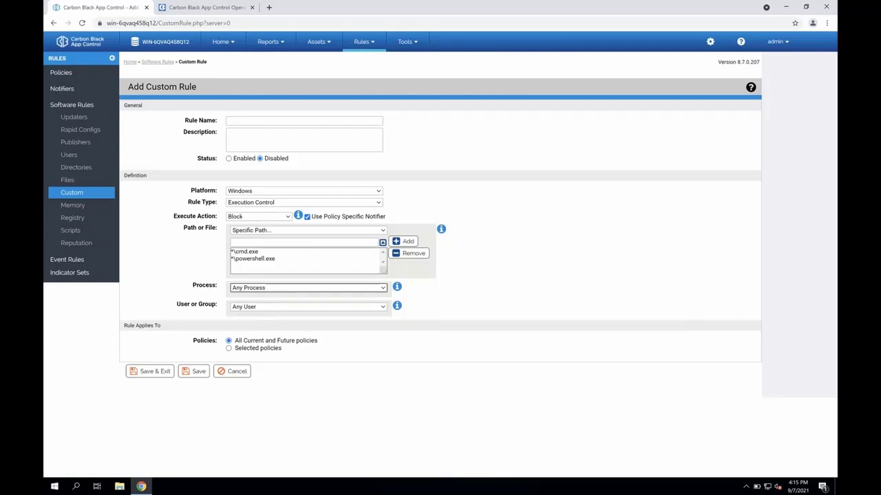
- Set the rule's execute action to Allow and check the available process choices
{"action": "left_click", "coordinate": [272, 219]}
{"action": "left_click", "coordinate": [262, 227]}
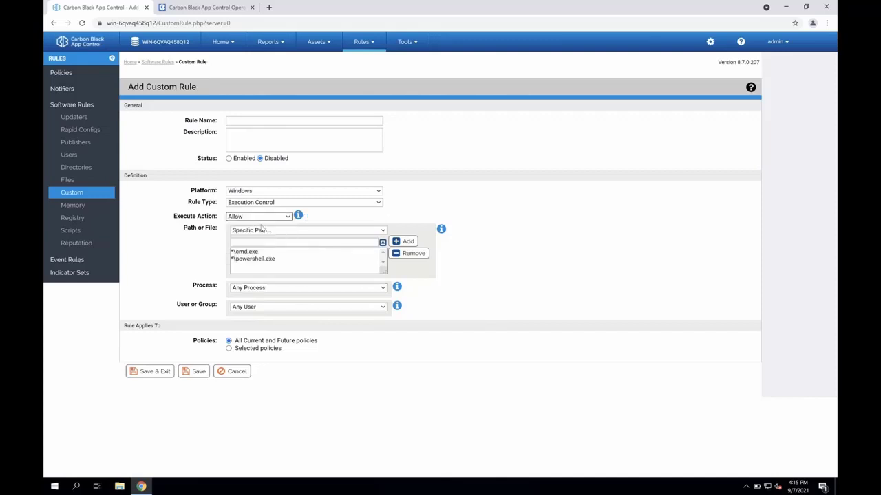
{"action": "left_click", "coordinate": [273, 289]}
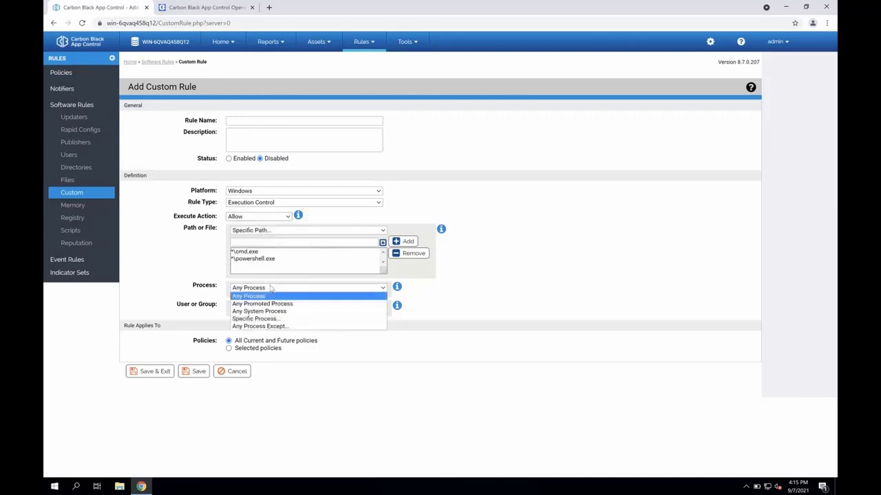
{"action": "left_click", "coordinate": [214, 292]}
- Check the rule's available user or group choices and discard the custom rule without saving
{"action": "left_click", "coordinate": [244, 307]}
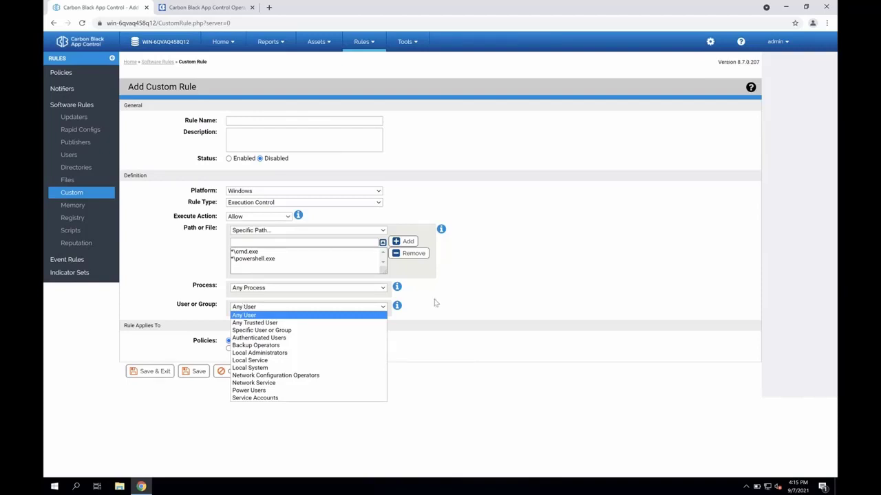
{"action": "left_click", "coordinate": [463, 298]}
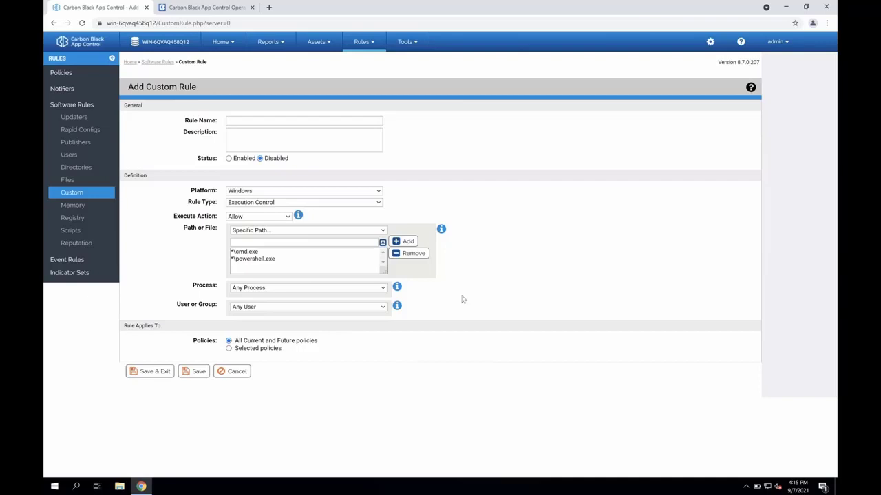
{"action": "left_click", "coordinate": [231, 374]}
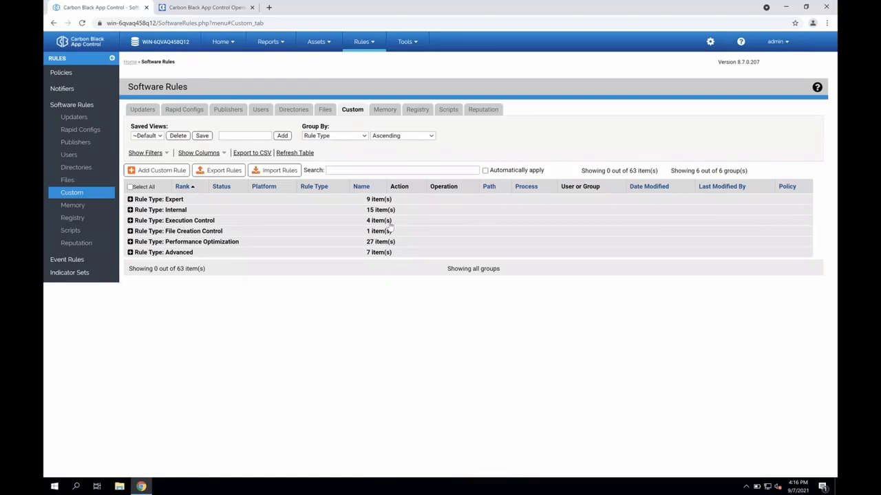
- Open the Events report and look across the columns of the New Processes (unapproved) view
{"action": "left_click", "coordinate": [267, 48]}
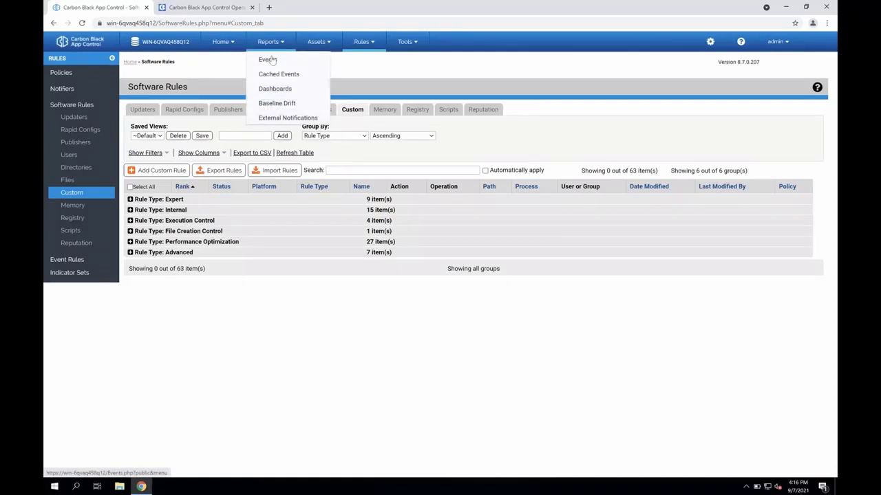
{"action": "left_click", "coordinate": [271, 60]}
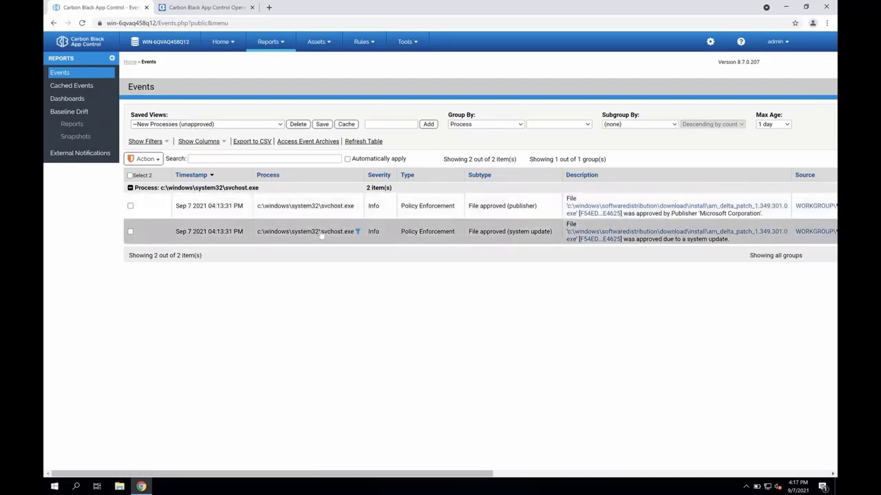
{"action": "scroll", "coordinate": [320, 234], "scroll_direction": "right", "scroll_amount": 2}
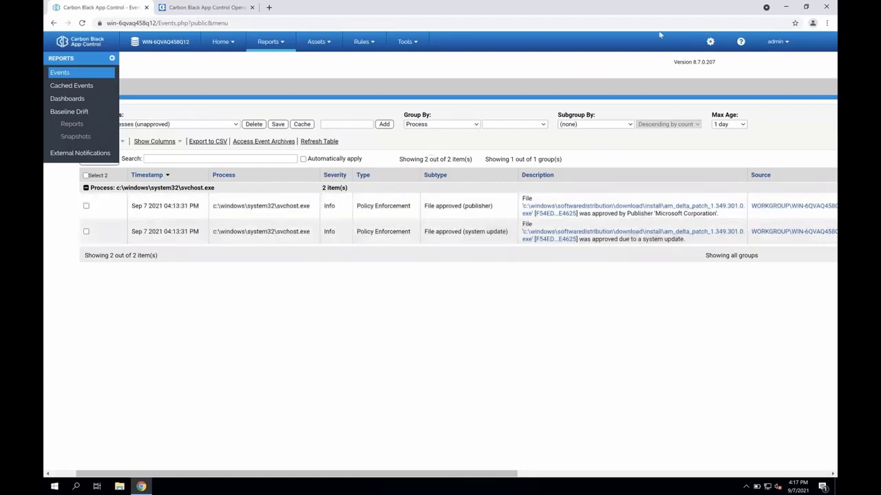
- Switch the events to the Blocked Files (All) saved view and examine the event grouped under the computer source
{"action": "left_click", "coordinate": [220, 127]}
{"action": "scroll", "coordinate": [144, 158], "scroll_direction": "up", "scroll_amount": 1}
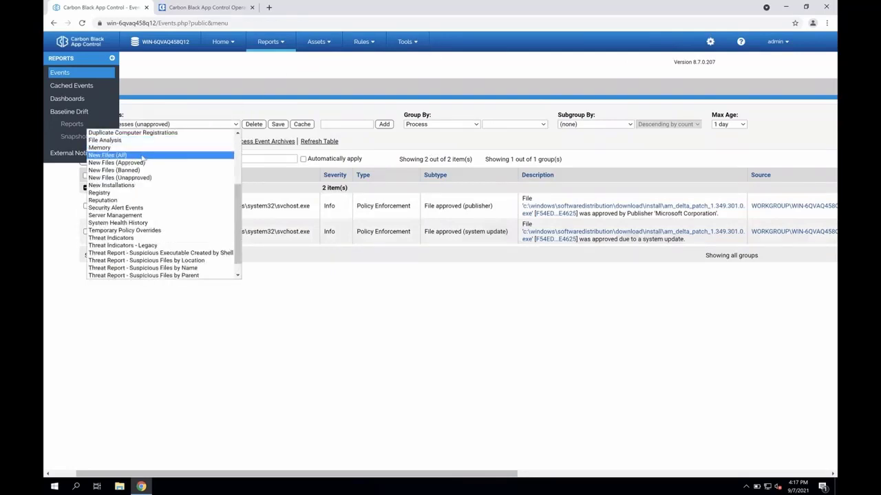
{"action": "scroll", "coordinate": [143, 160], "scroll_direction": "down", "scroll_amount": 1}
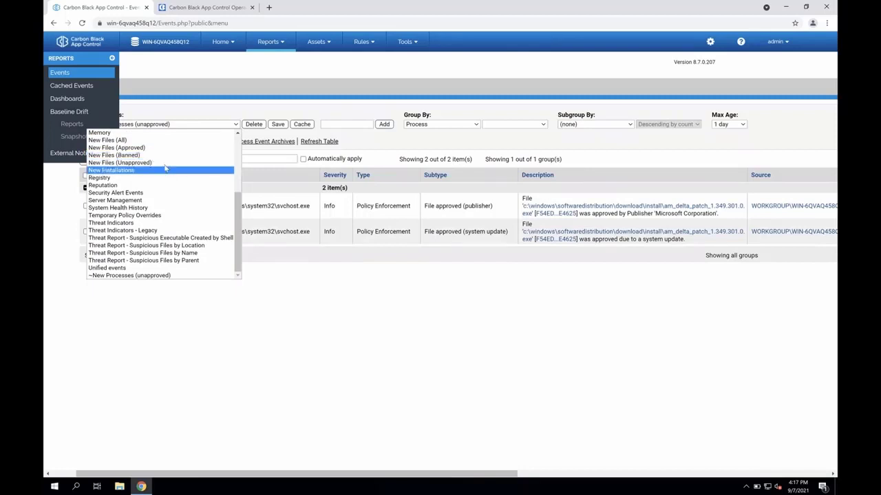
{"action": "scroll", "coordinate": [165, 169], "scroll_direction": "up", "scroll_amount": 5}
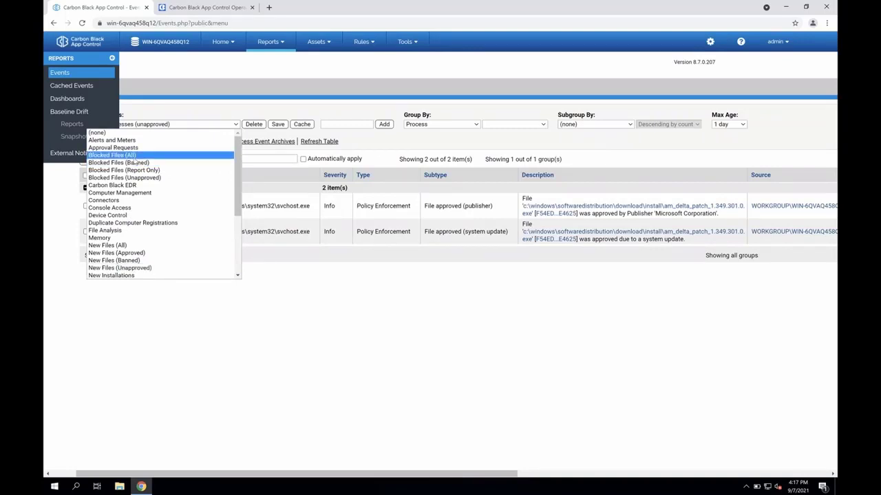
{"action": "left_click", "coordinate": [134, 156]}
{"action": "left_click", "coordinate": [135, 160]}
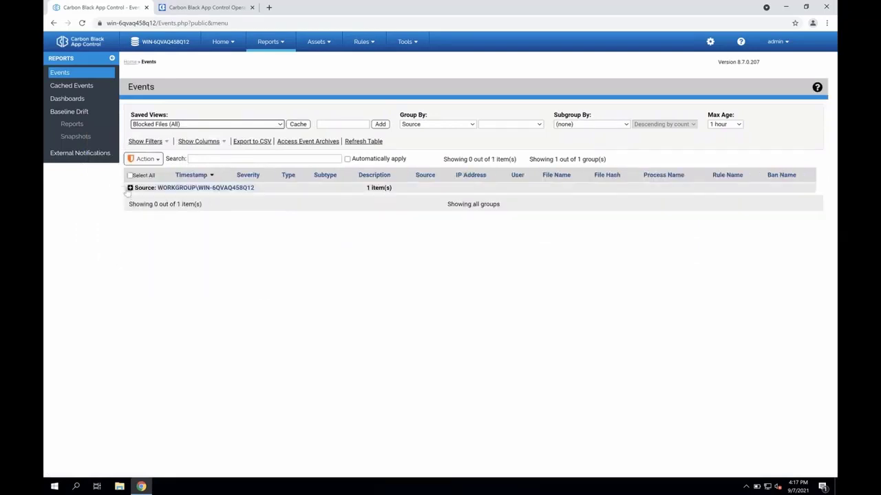
{"action": "left_click", "coordinate": [129, 188]}
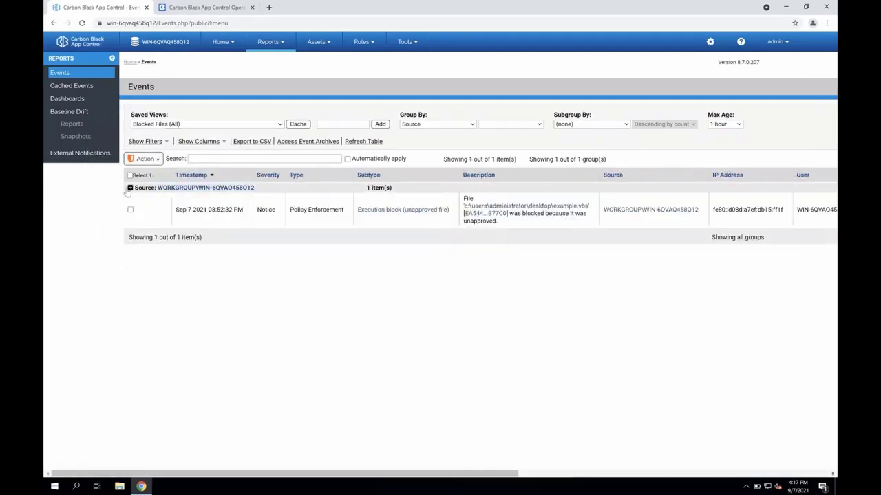
{"action": "left_click", "coordinate": [129, 188]}
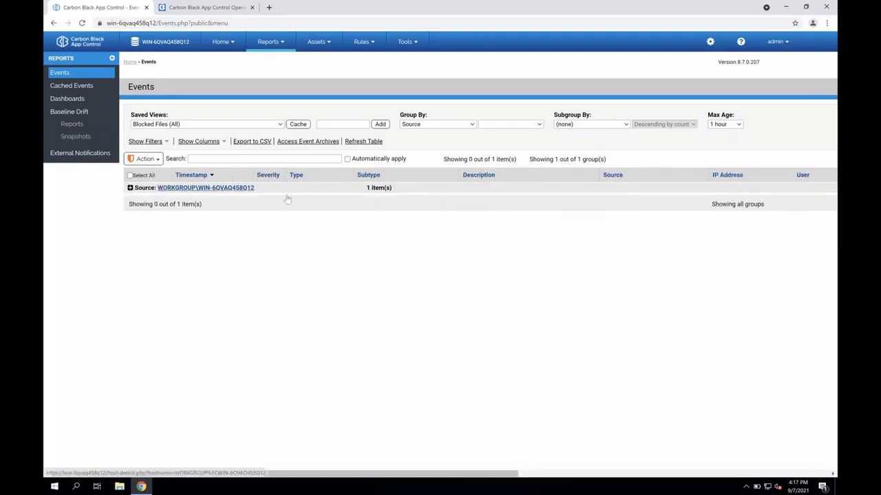
- Run the example script from the Windows desktop and start the approval request's reason in the security notification
{"action": "left_click", "coordinate": [785, 8]}
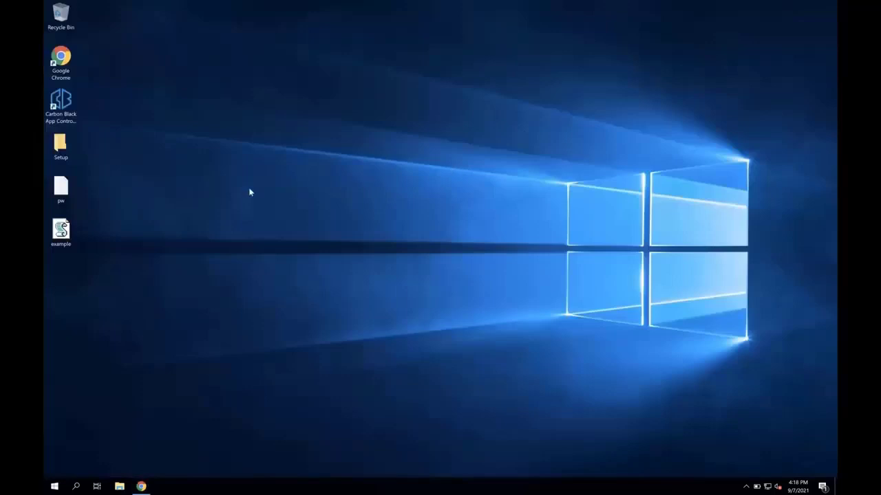
{"action": "double_click", "coordinate": [66, 232]}
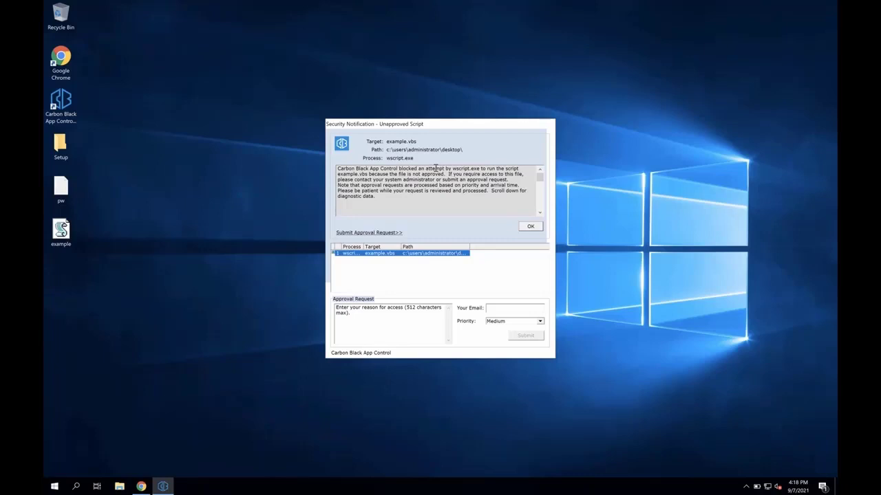
{"action": "left_click_drag", "start_coordinate": [446, 174], "coordinate": [402, 175]}
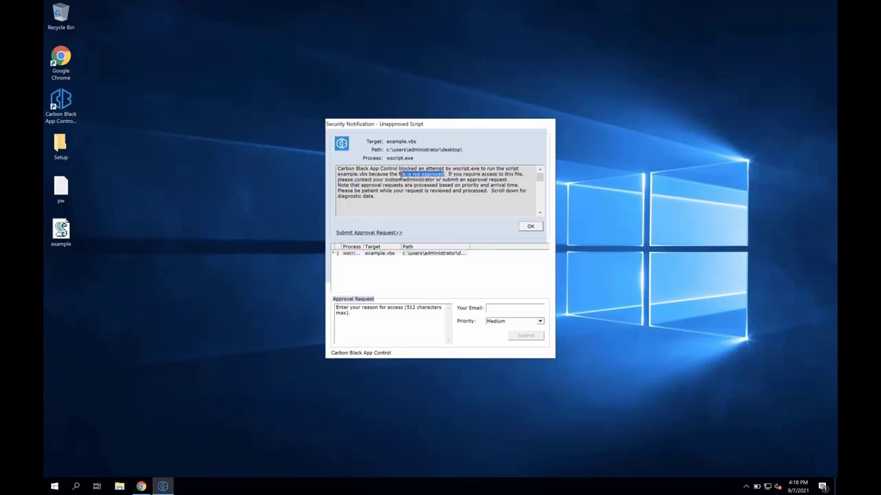
{"action": "left_click", "coordinate": [399, 320]}
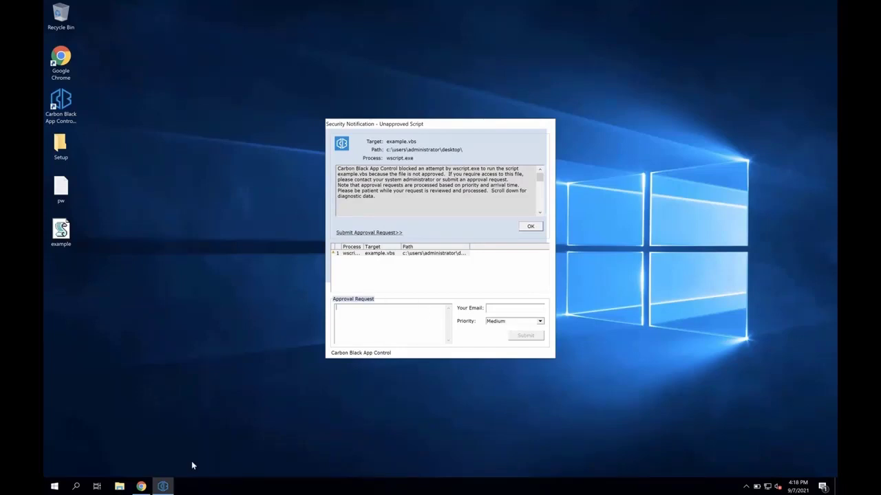
- Return to the console in Chrome and open the Approval Requests page and its available actions
{"action": "left_click", "coordinate": [166, 486]}
{"action": "left_click", "coordinate": [141, 486]}
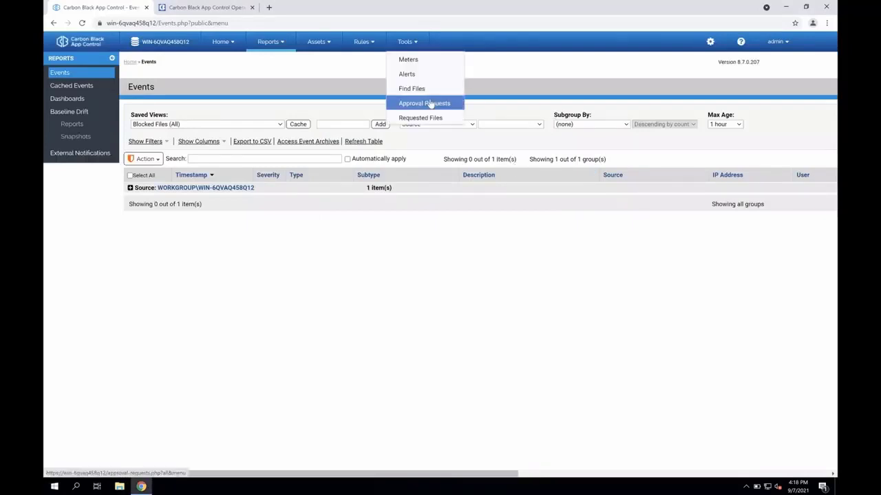
{"action": "left_click", "coordinate": [430, 103]}
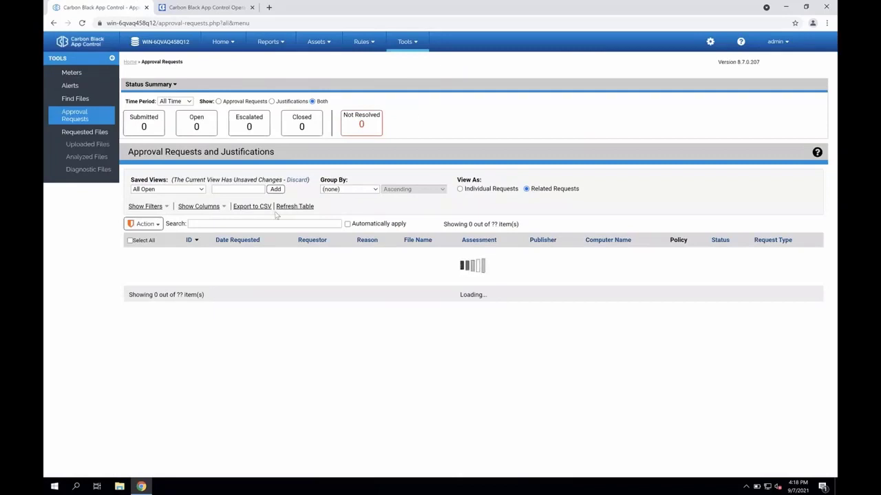
{"action": "left_click", "coordinate": [152, 224]}
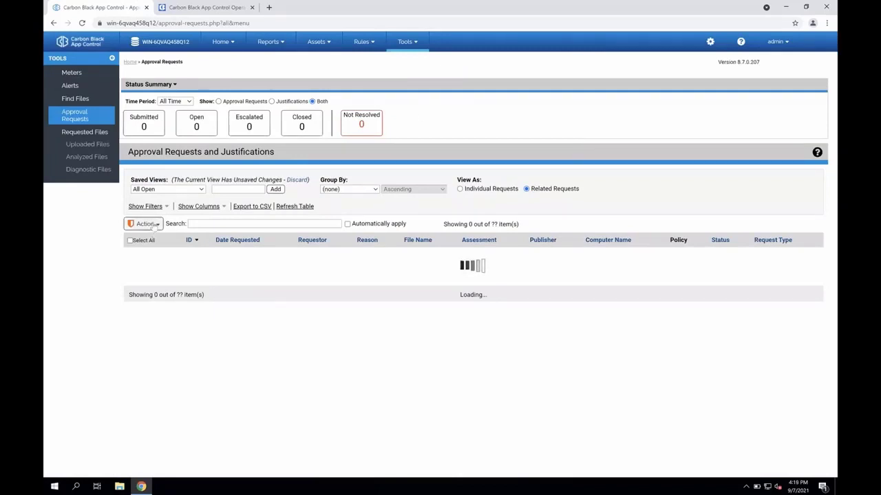